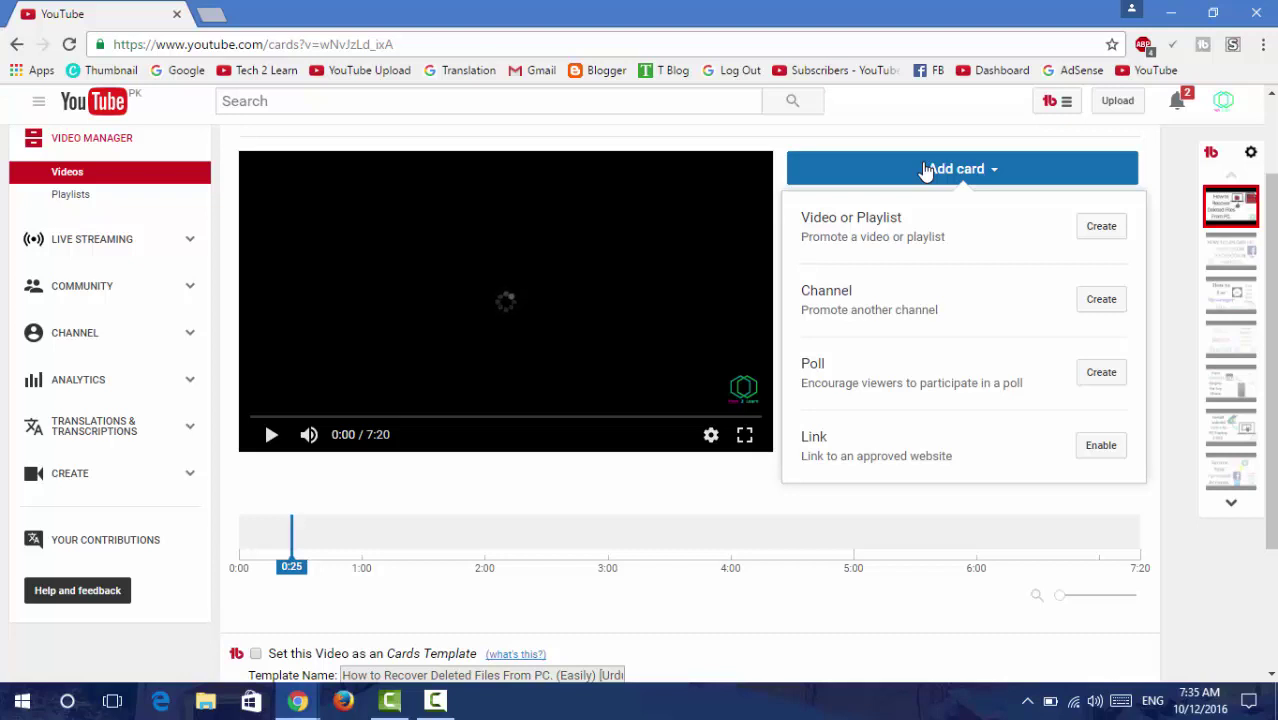
- Create a video card promoting the "How to Upload HD Photos On Facebook" upload and move the timeline marker to 2:00
left_click(1094, 228)
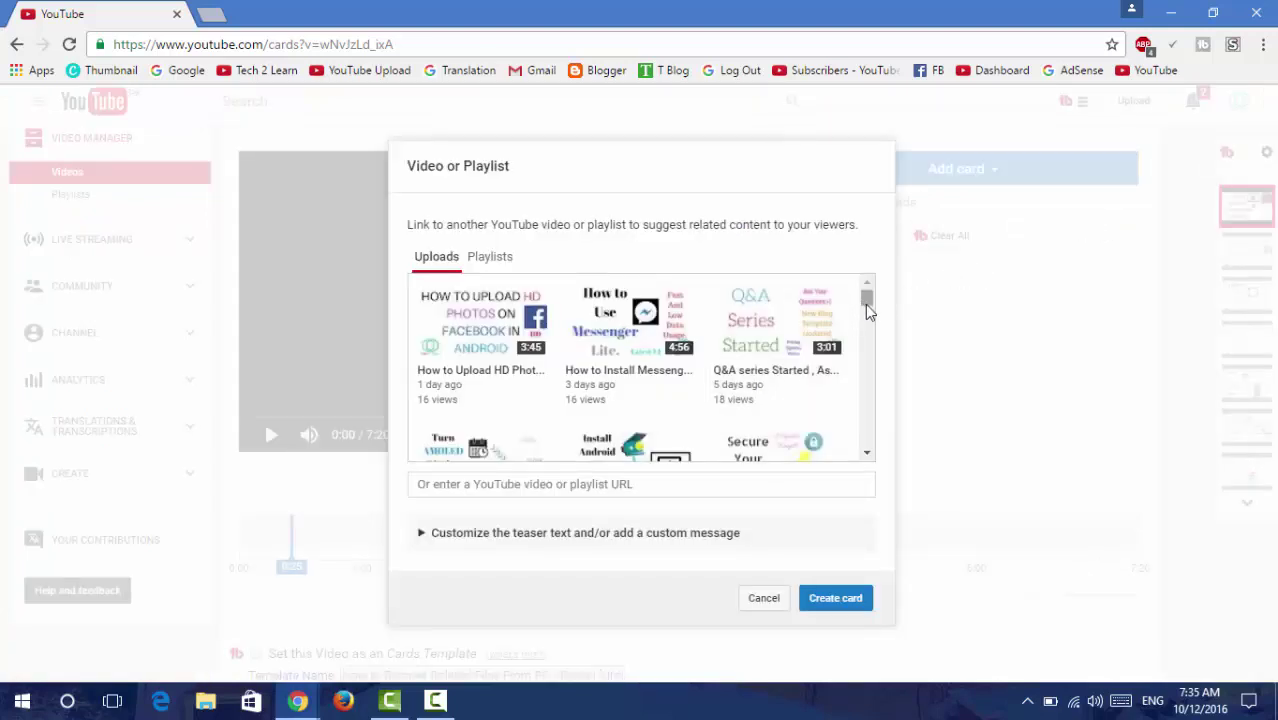
mouse_move(865, 304)
left_mouse_down()
mouse_move(865, 362)
mouse_move(872, 298)
left_mouse_up()
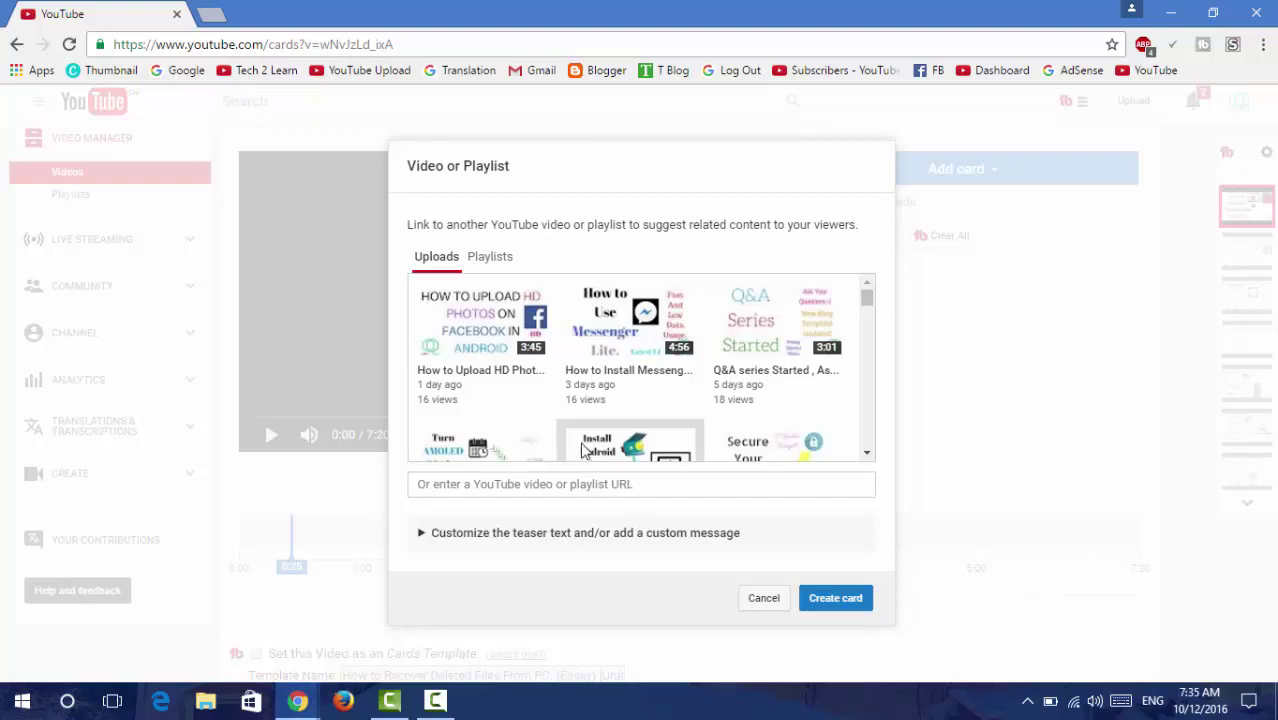
left_click(475, 346)
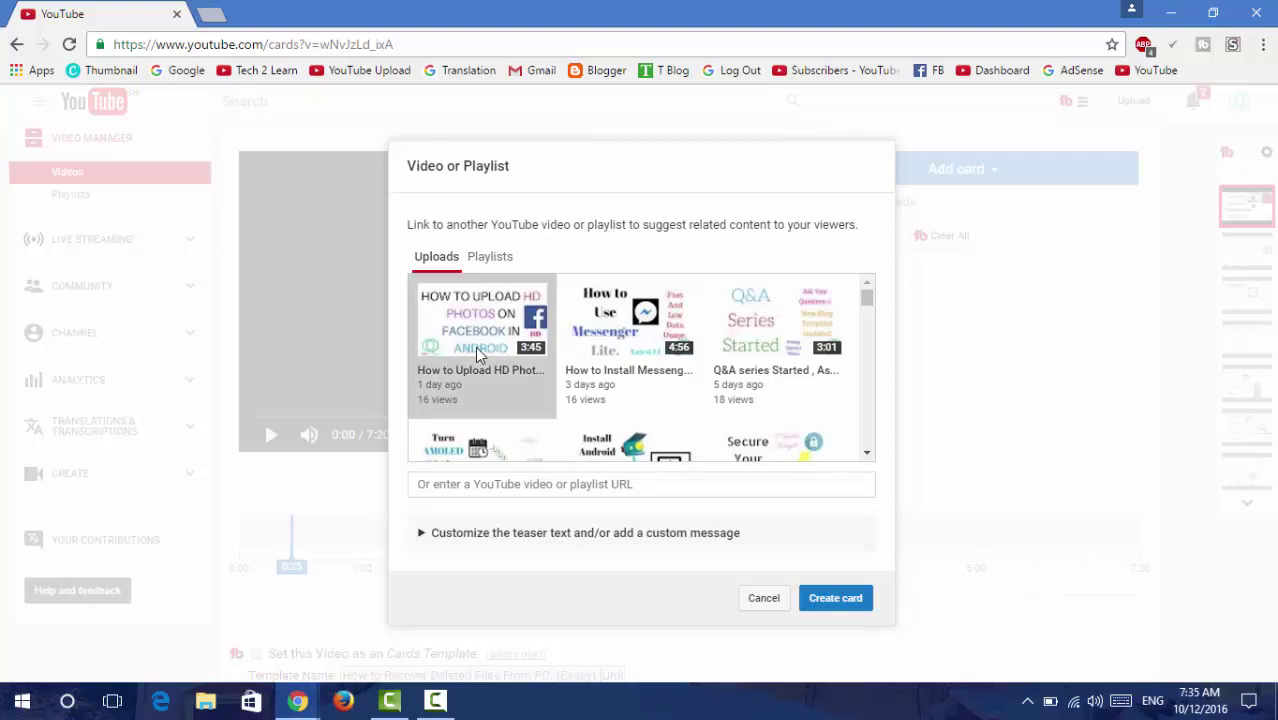
left_click(829, 598)
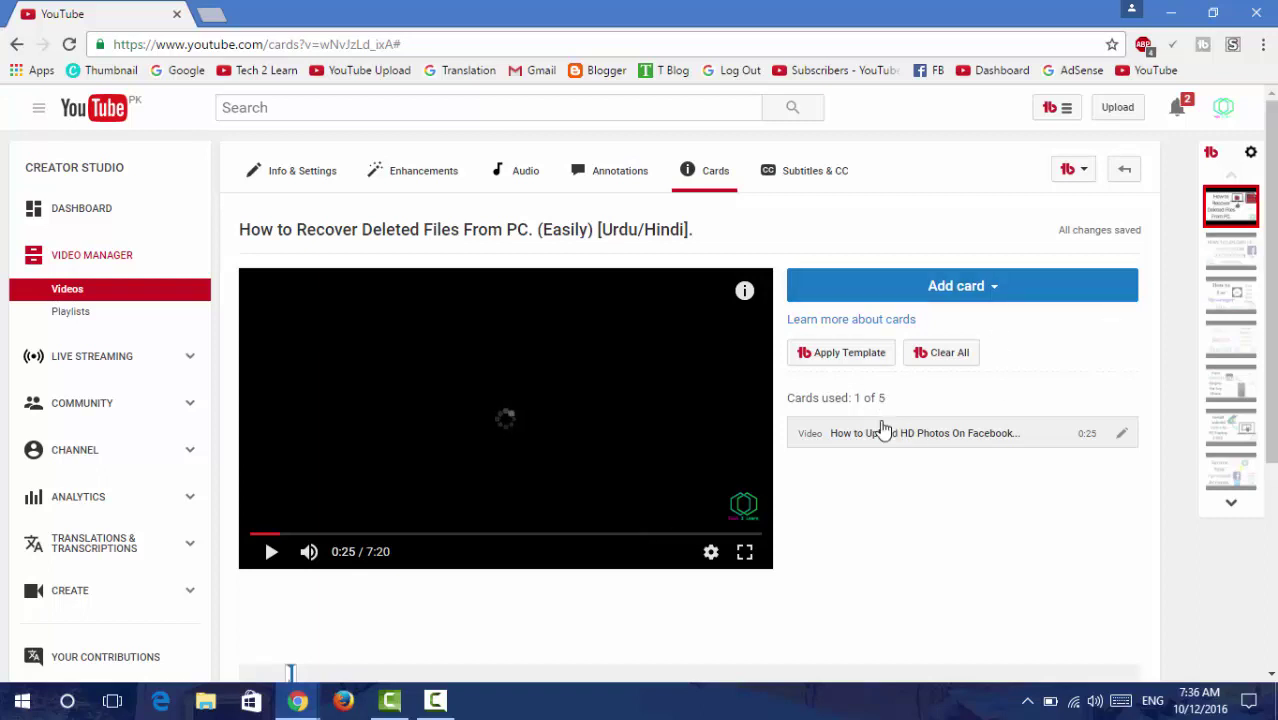
scroll(1192, 360, "down", 1)
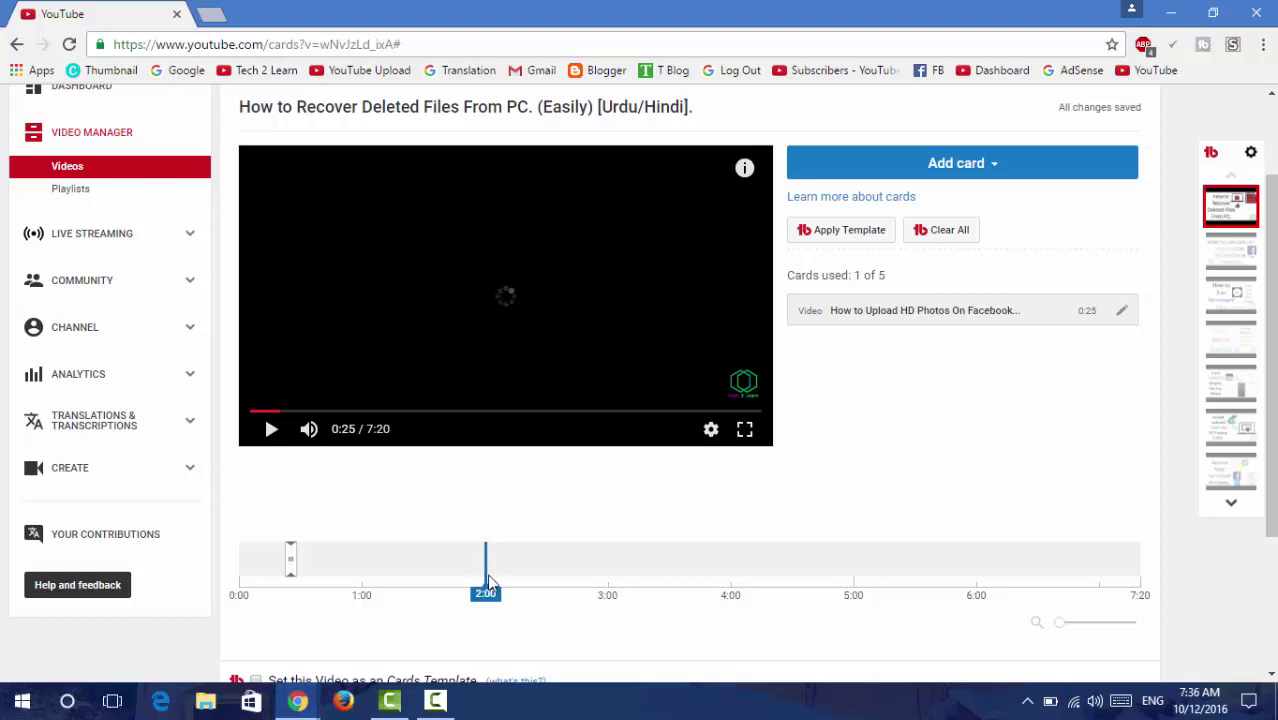
left_click(947, 176)
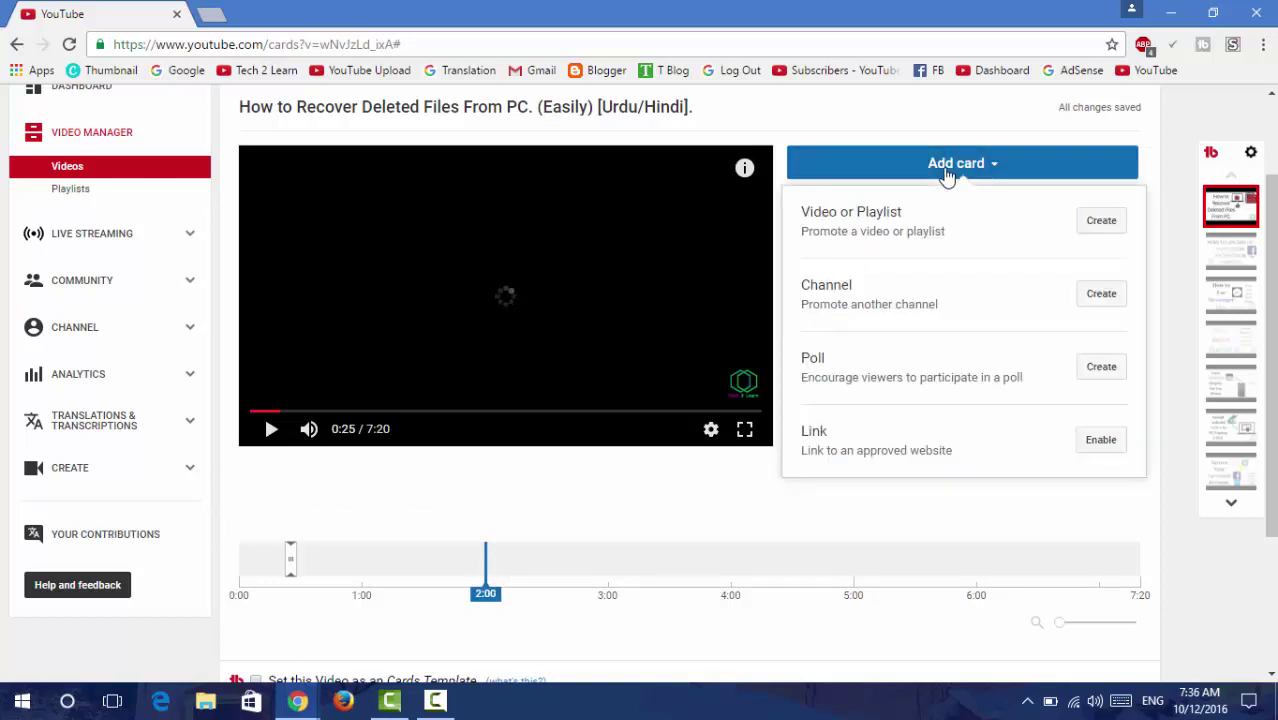
left_click(1095, 293)
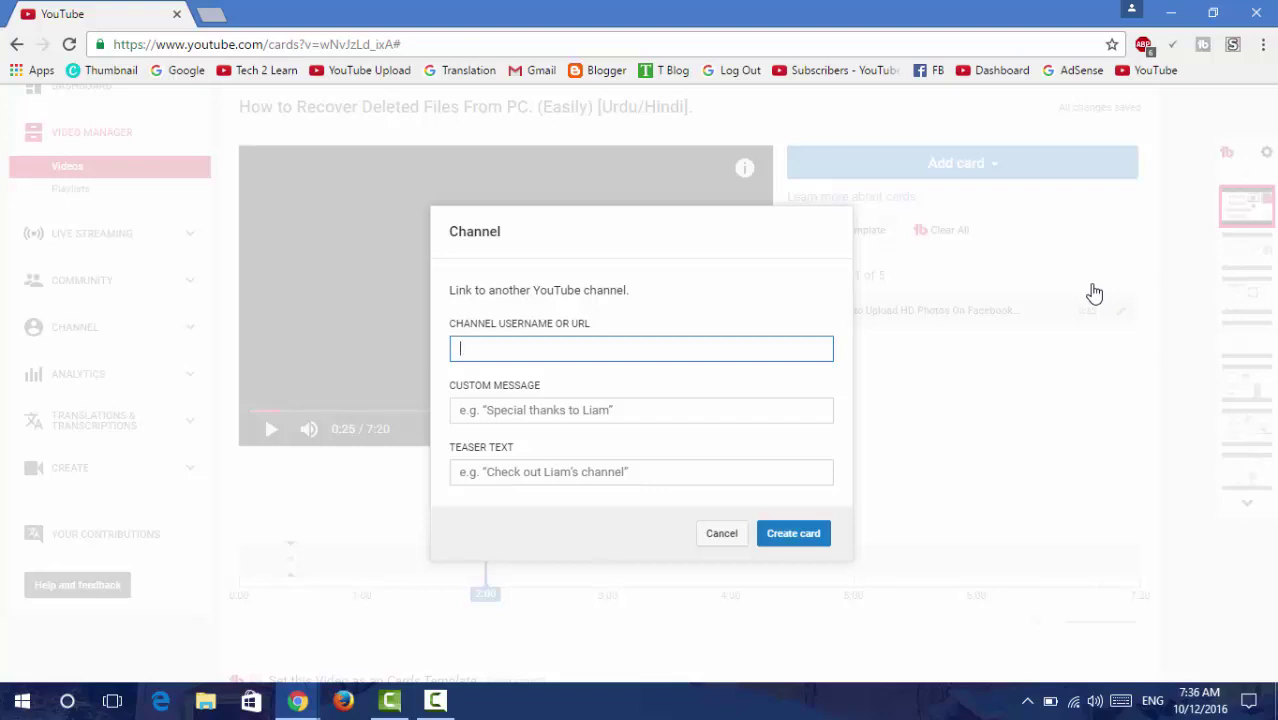
left_click(773, 415)
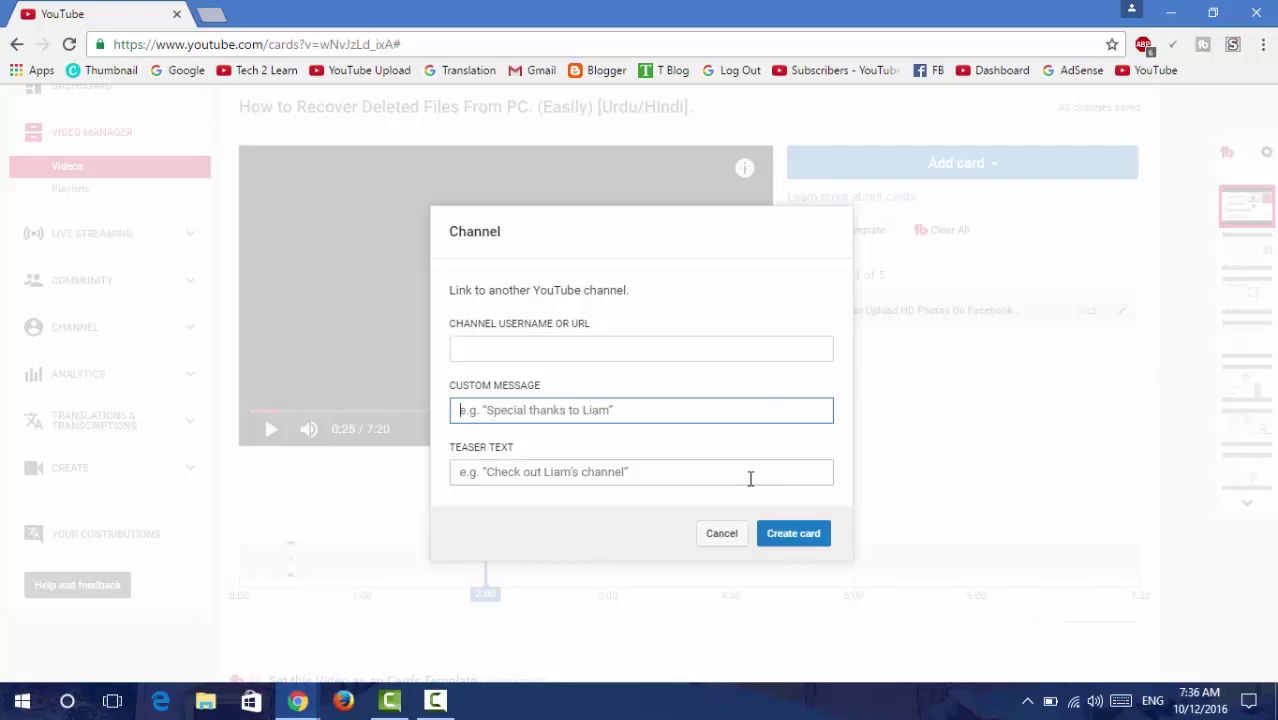
left_click(728, 531)
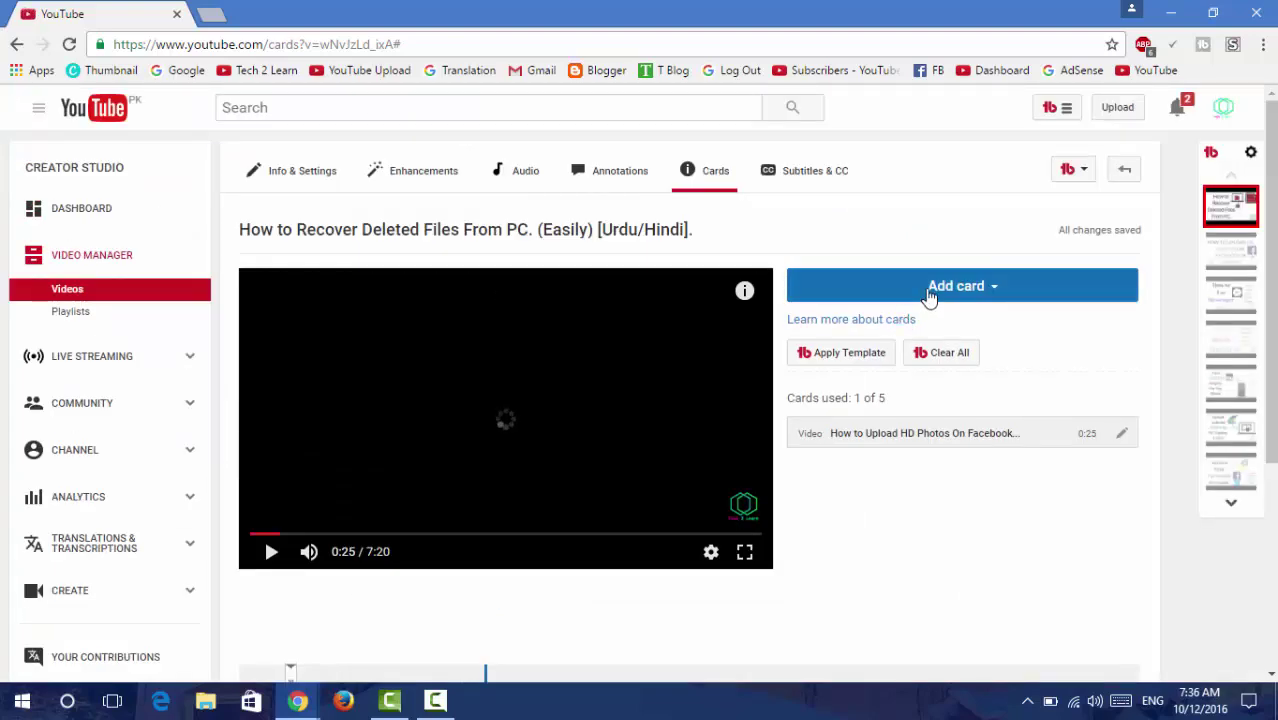
- Start a poll card with the question "Do you like this channel?"
left_click(929, 296)
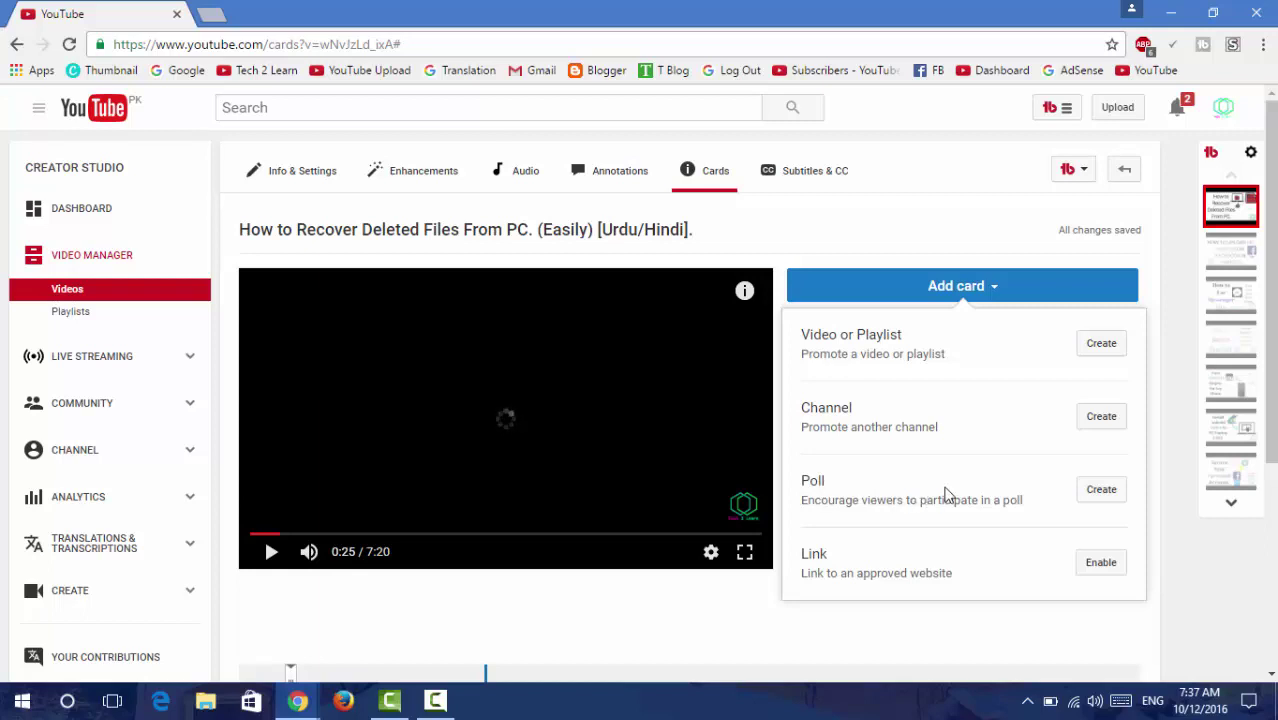
left_click(1080, 493)
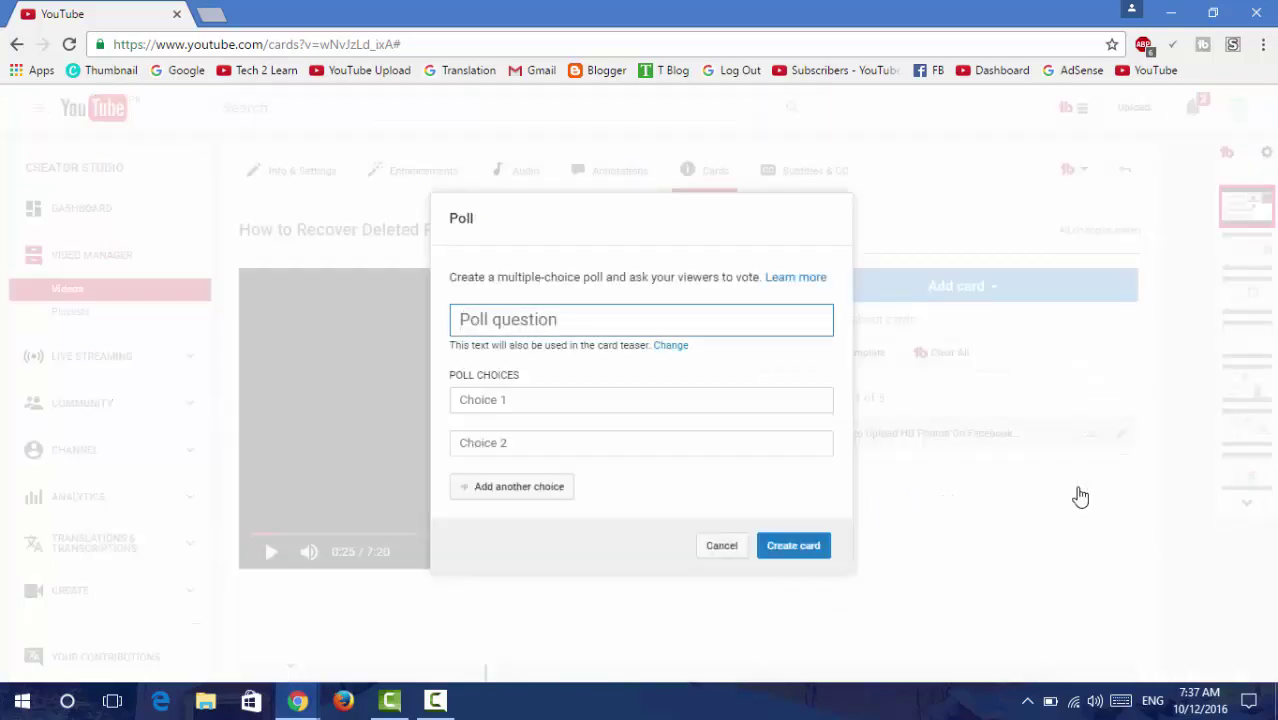
type("Do")
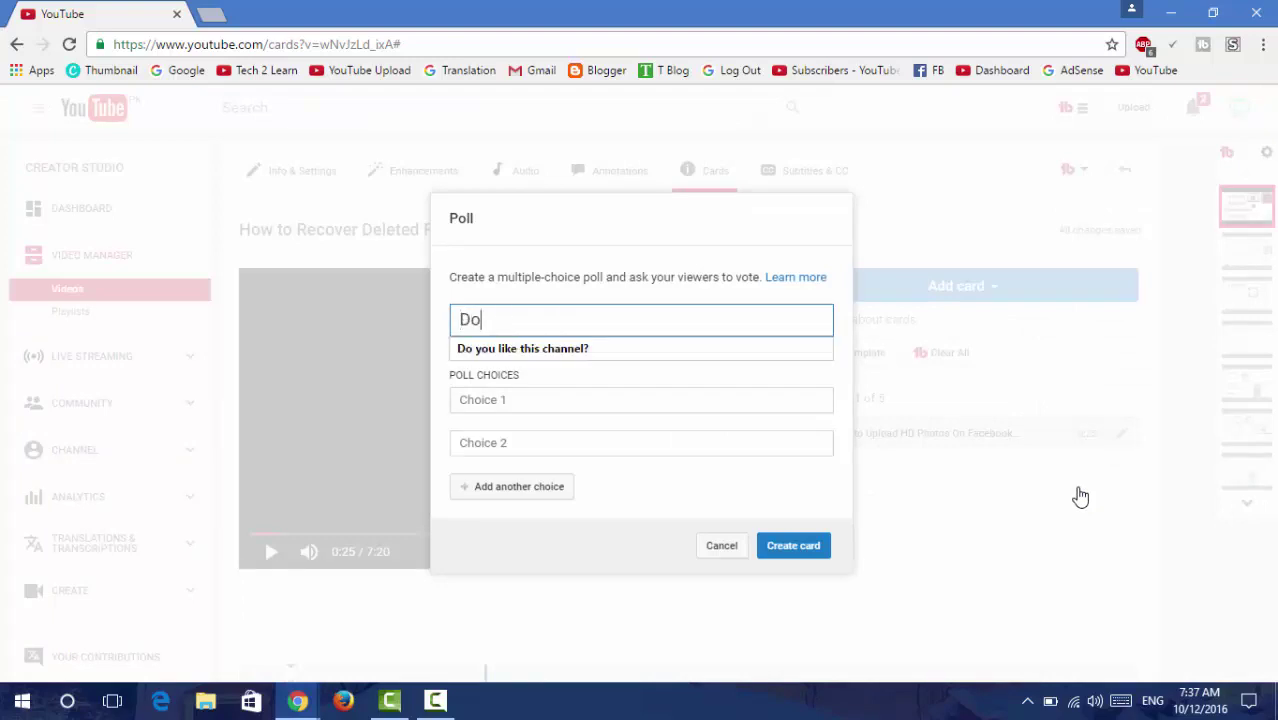
type(" you like thi")
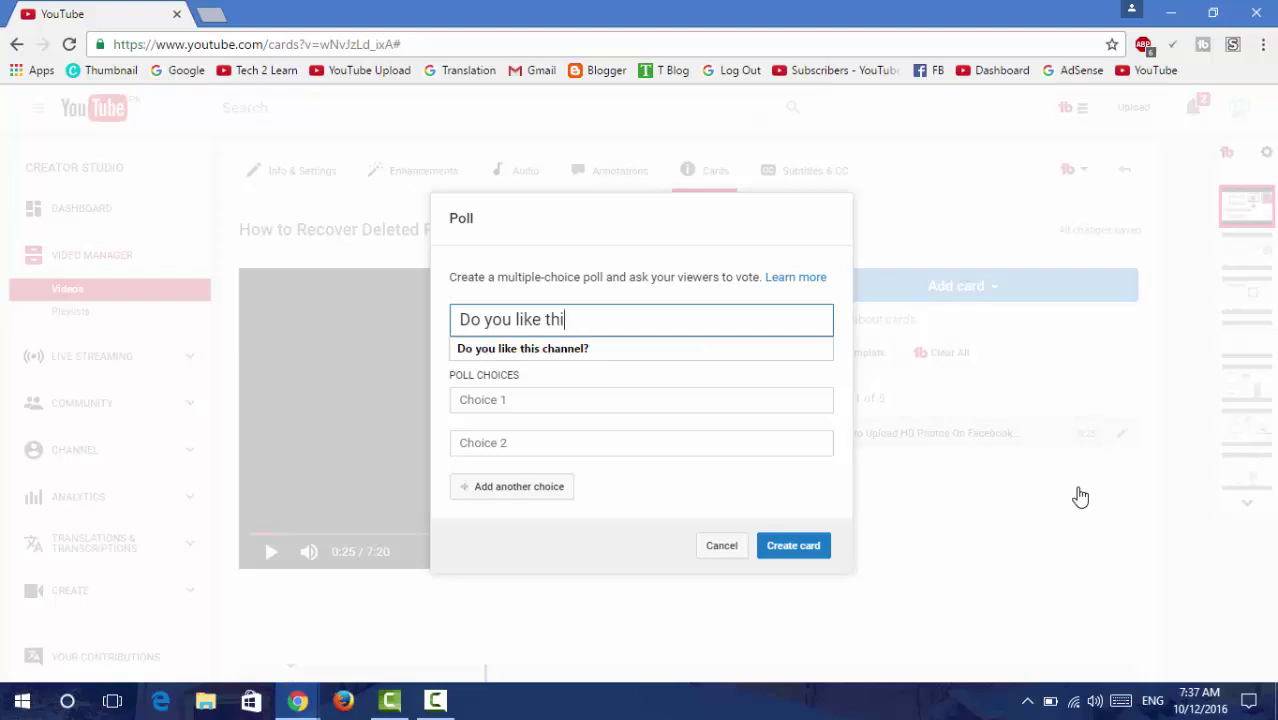
type("s channr")
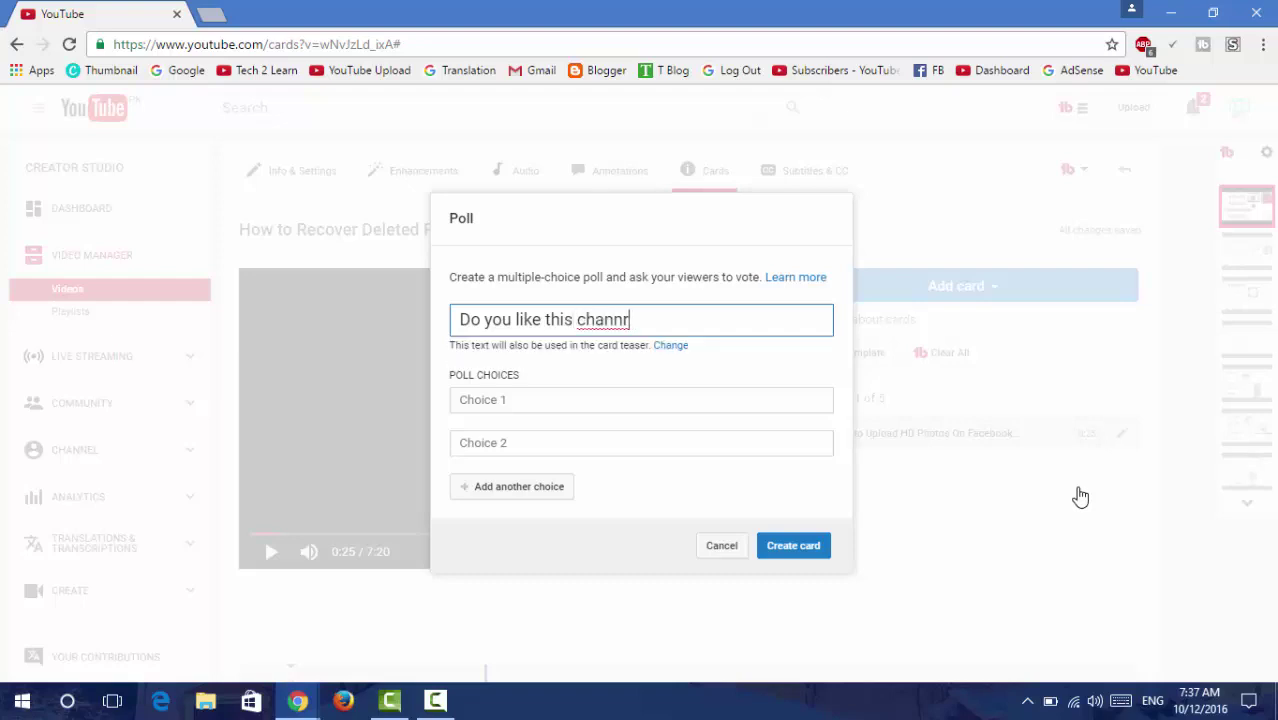
key("BackSpace")
type("ek")
key("BackSpace")
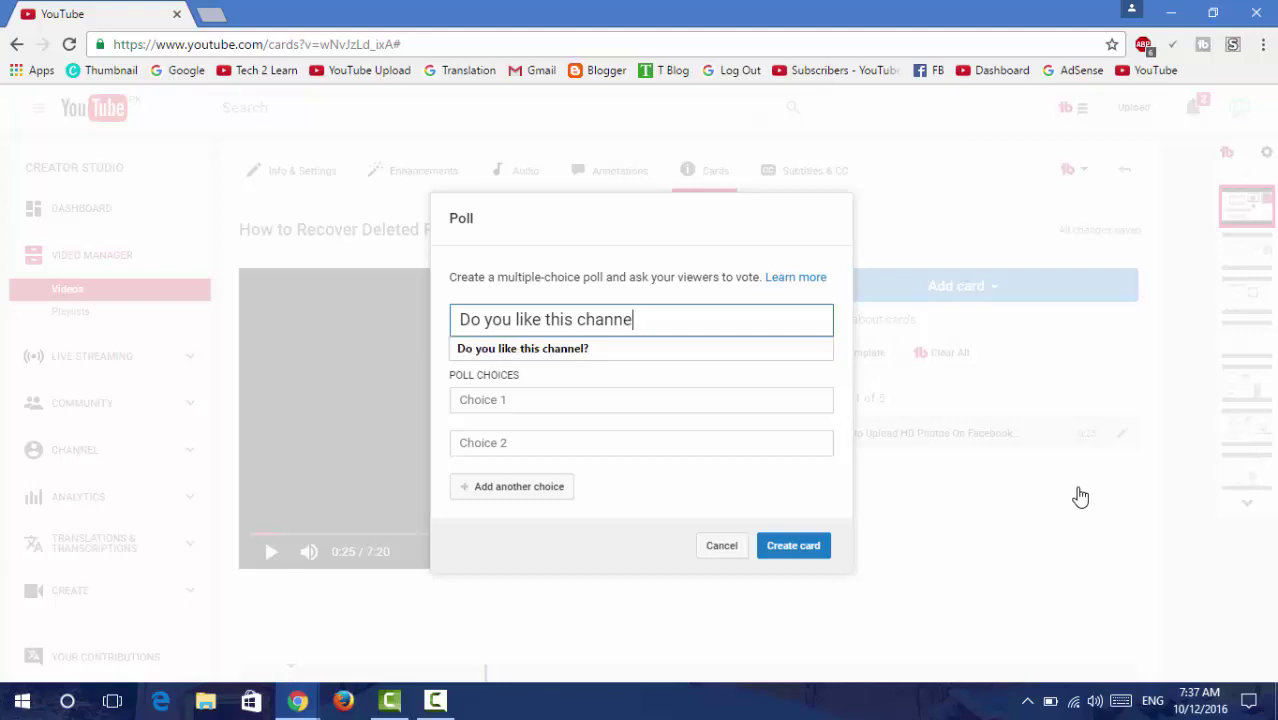
type("l?")
key("Tab")
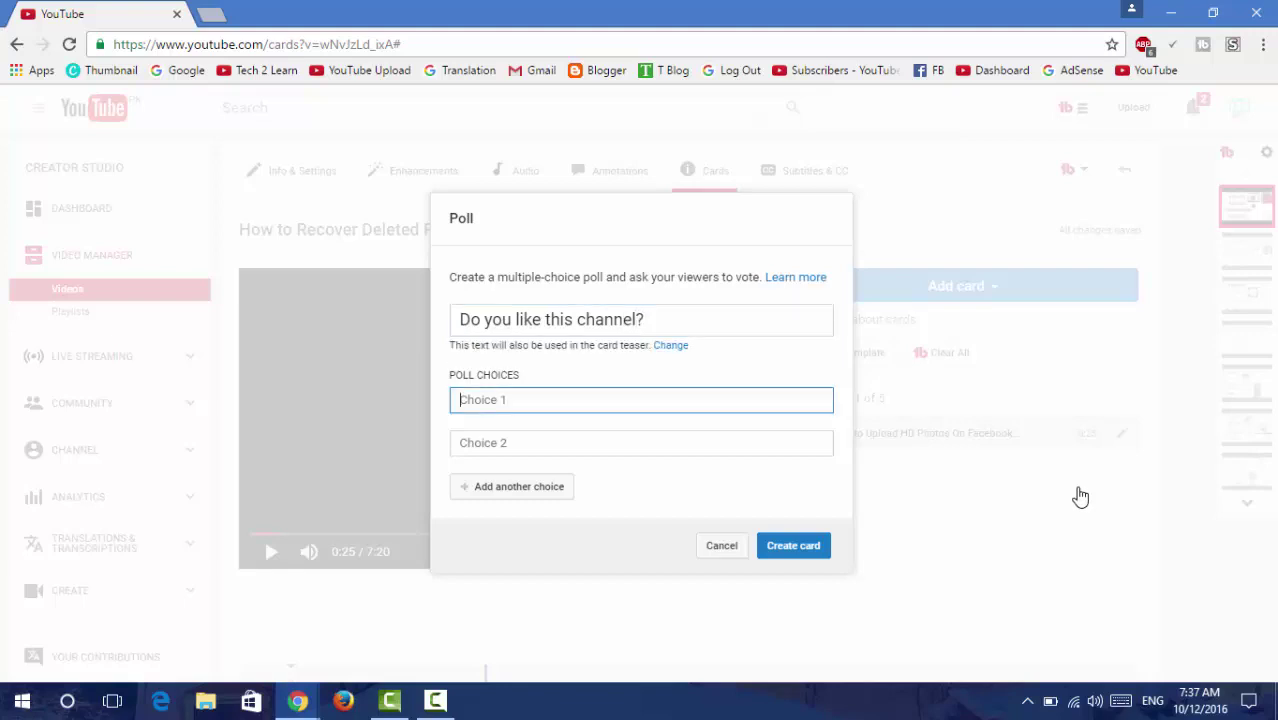
- Enter "Yes." and "No." as the first two poll choices
type("Yes/.")
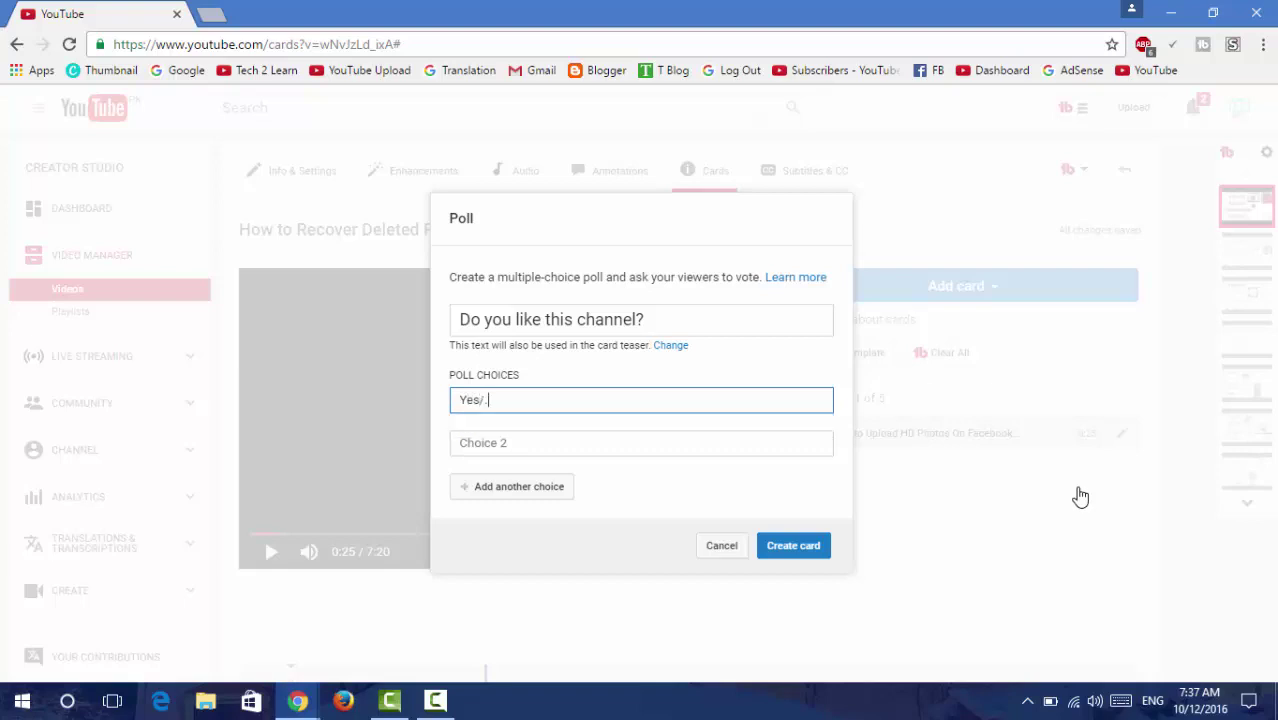
key("BackSpace")
key("BackSpace")
type(".")
key("Tab")
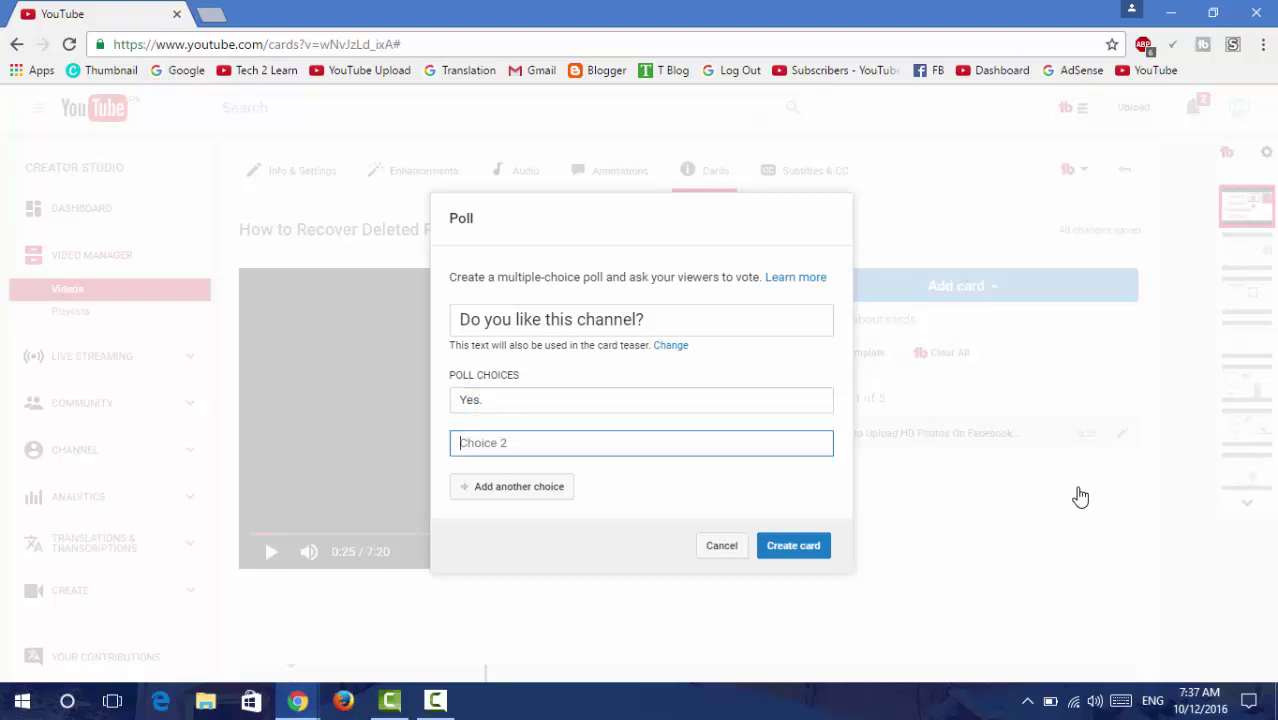
type("No.")
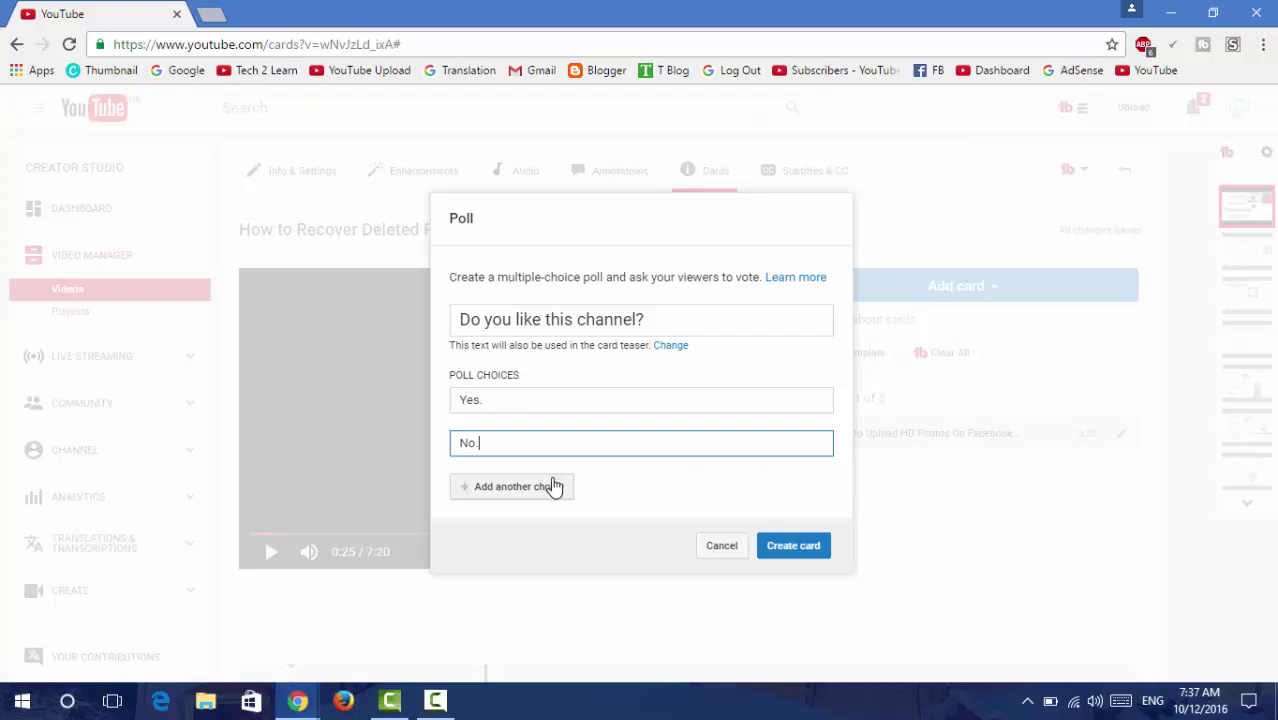
- Add a third poll choice reading "I don't know." and create the poll card
left_click(511, 497)
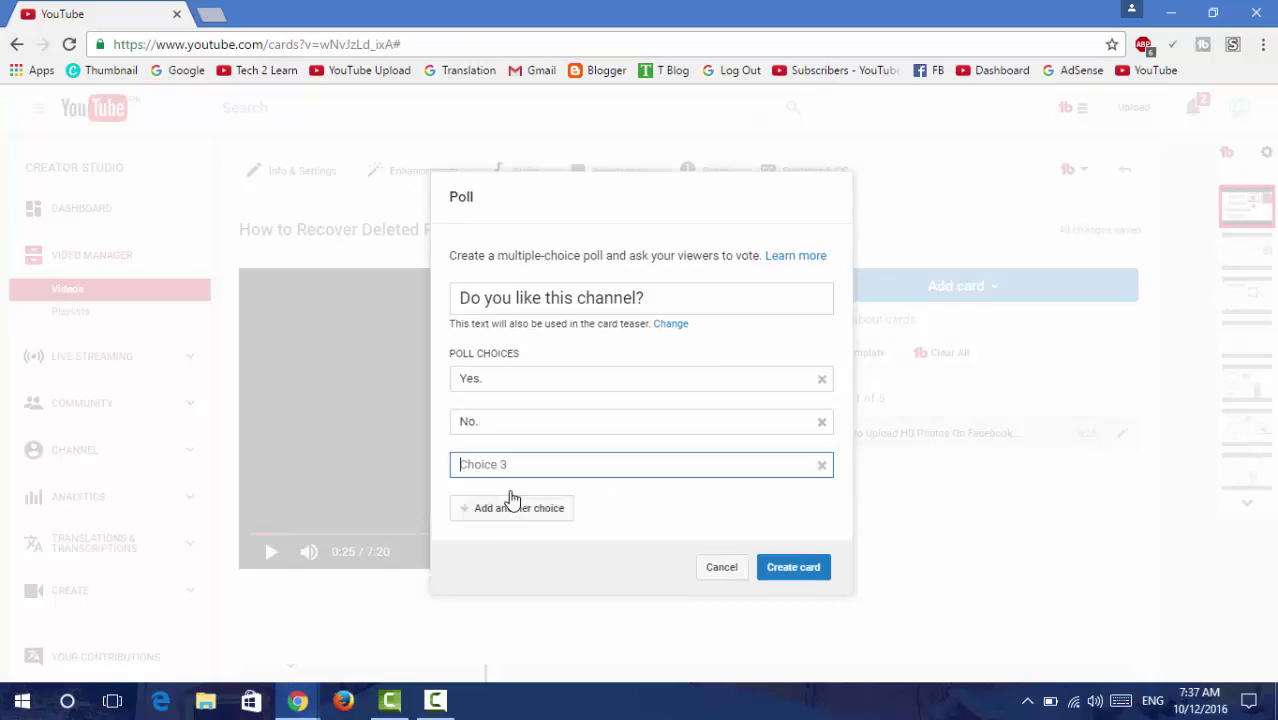
type("I dont")
key("BackSpace")
key("BackSpace")
key("BackSpace")
type("n't")
key("BackSpace")
key("BackSpace")
key("BackSpace")
type("'t Lno")
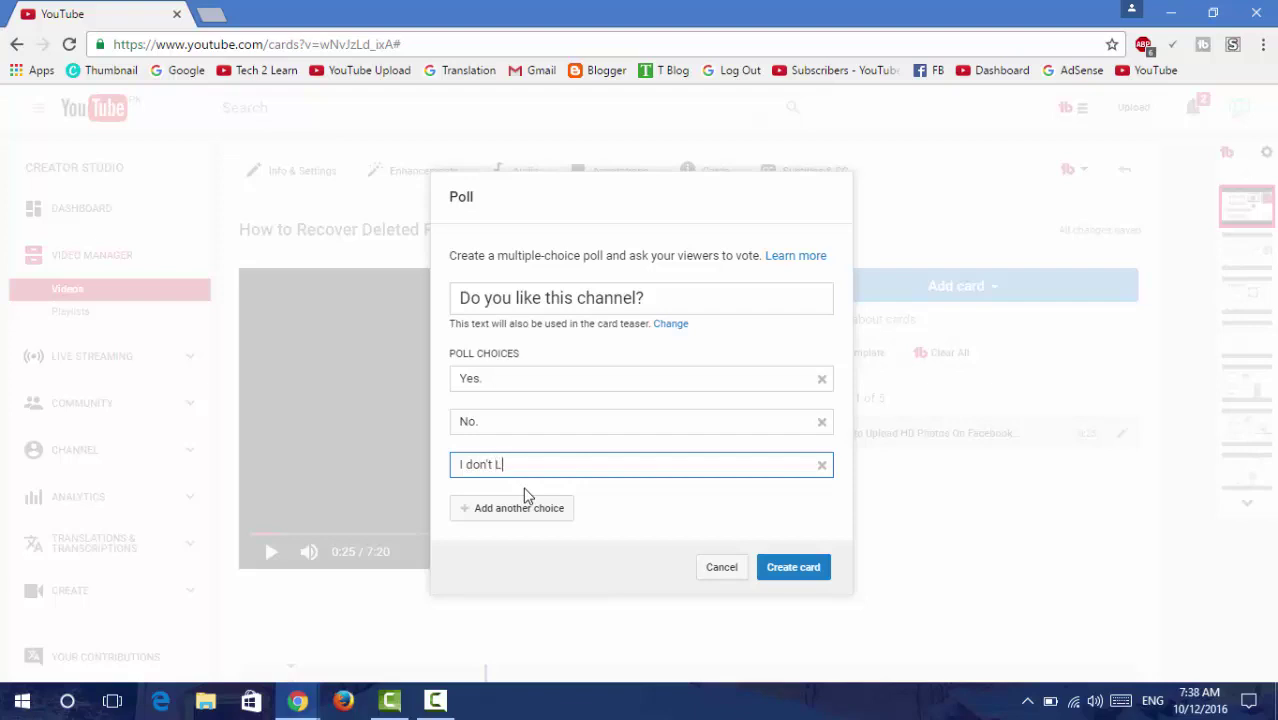
key("BackSpace")
key("BackSpace")
key("BackSpace")
type("know.")
left_click(785, 567)
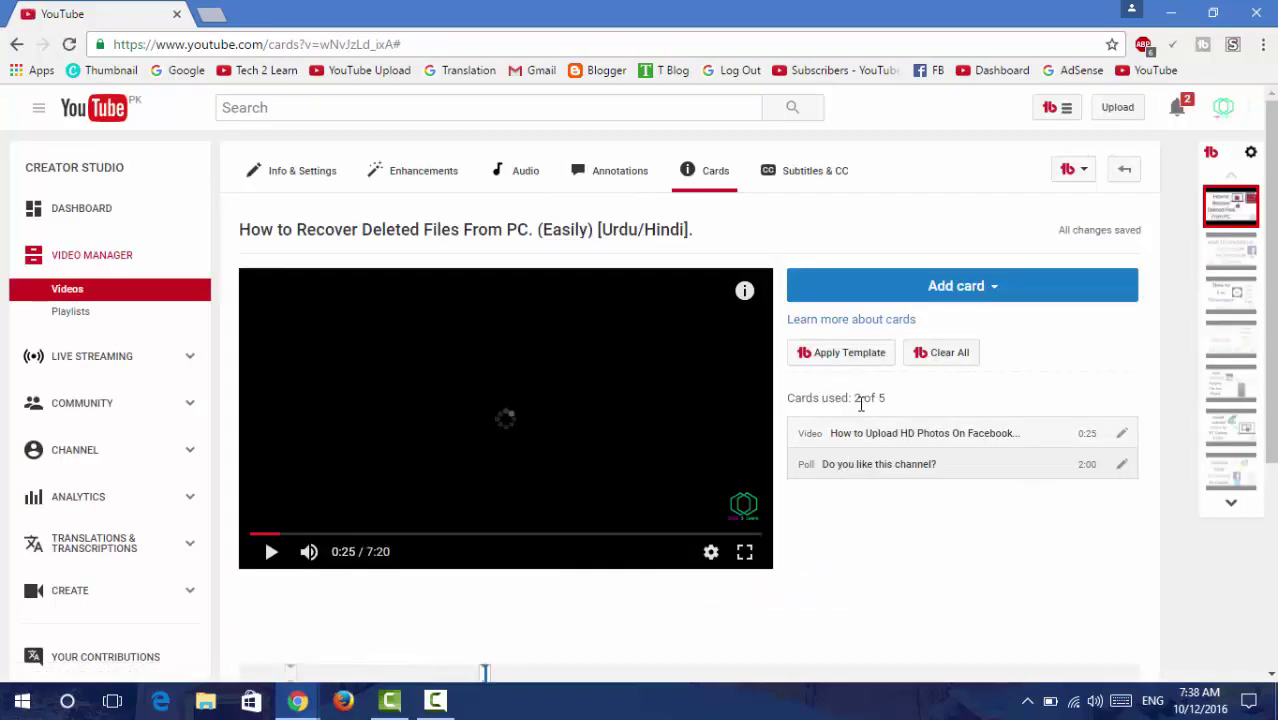
scroll(940, 340, "down", 2)
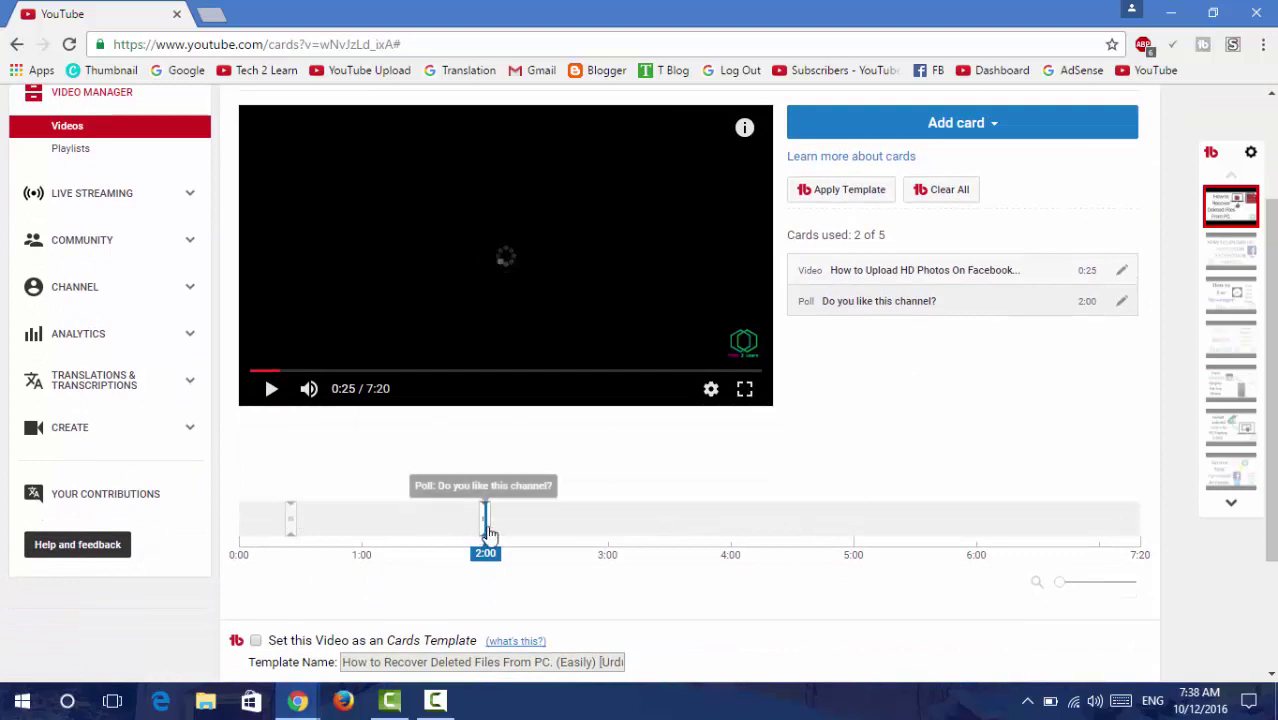
left_click_drag(484, 530, 482, 530)
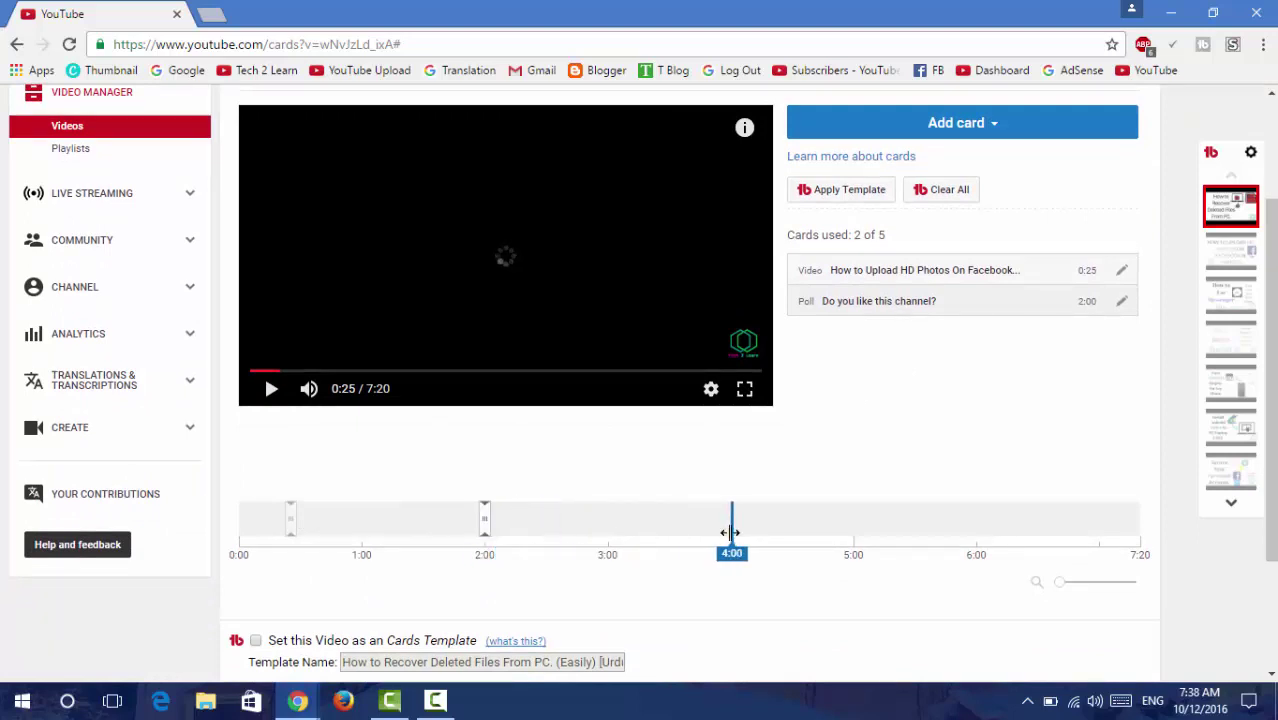
left_click(1000, 125)
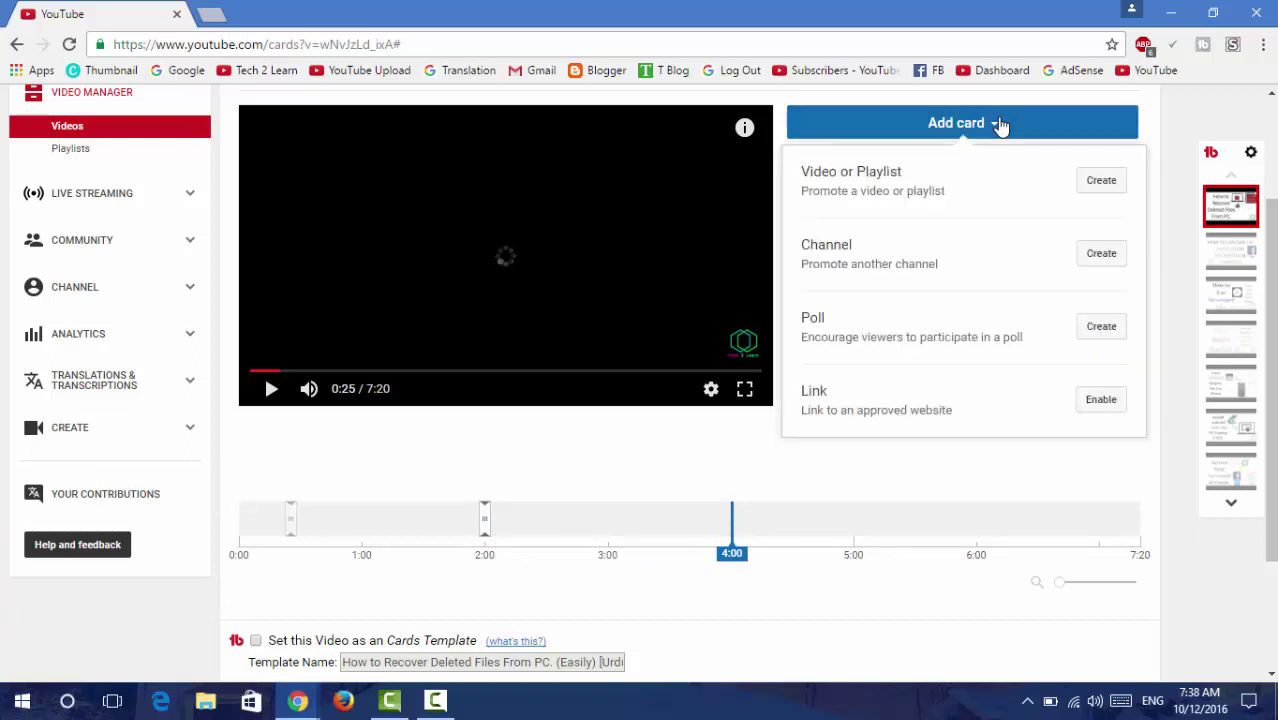
left_click(1087, 402)
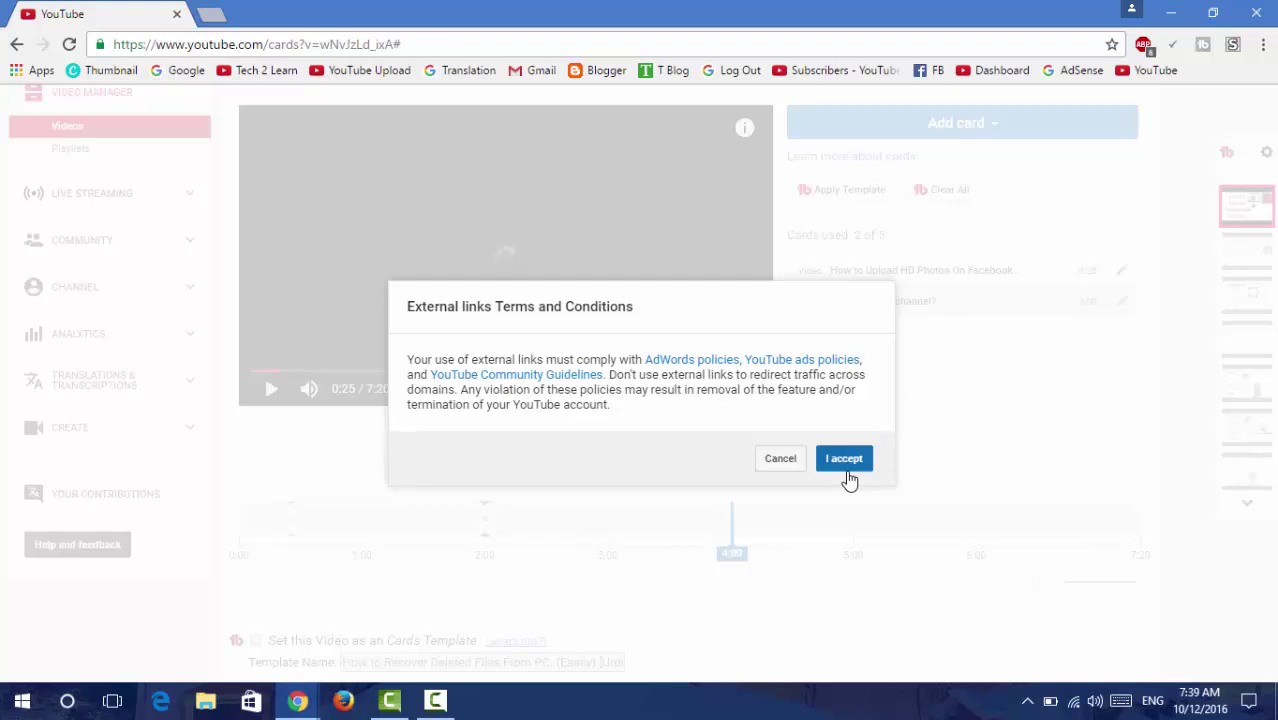
left_click(781, 460)
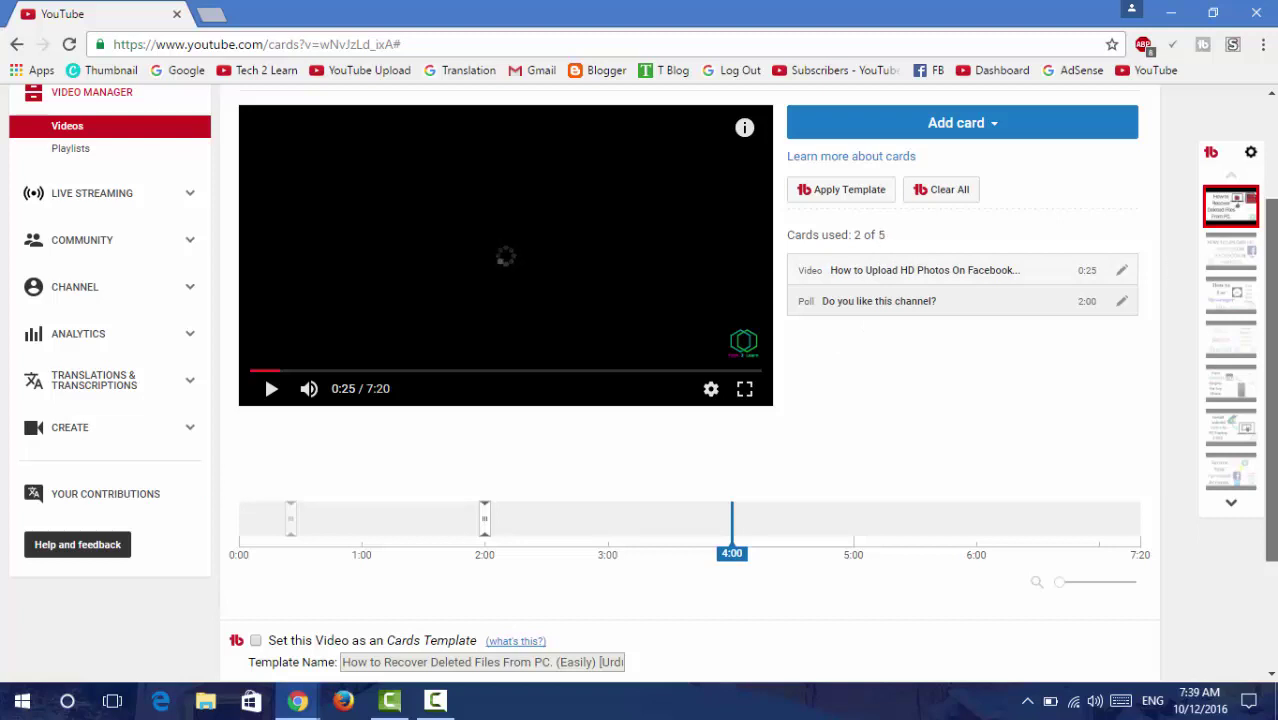
- Check the save status of the card changes and minimize the browser window
scroll(1270, 350, "up", 1)
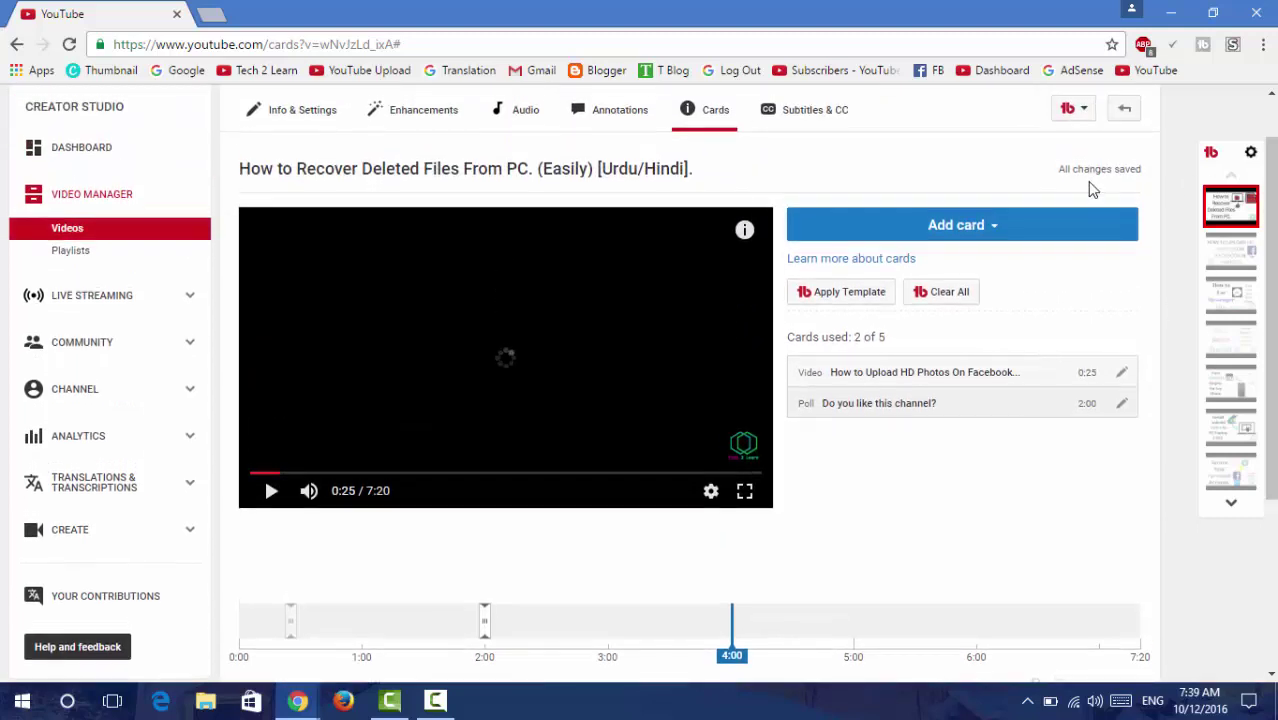
mouse_move(1070, 173)
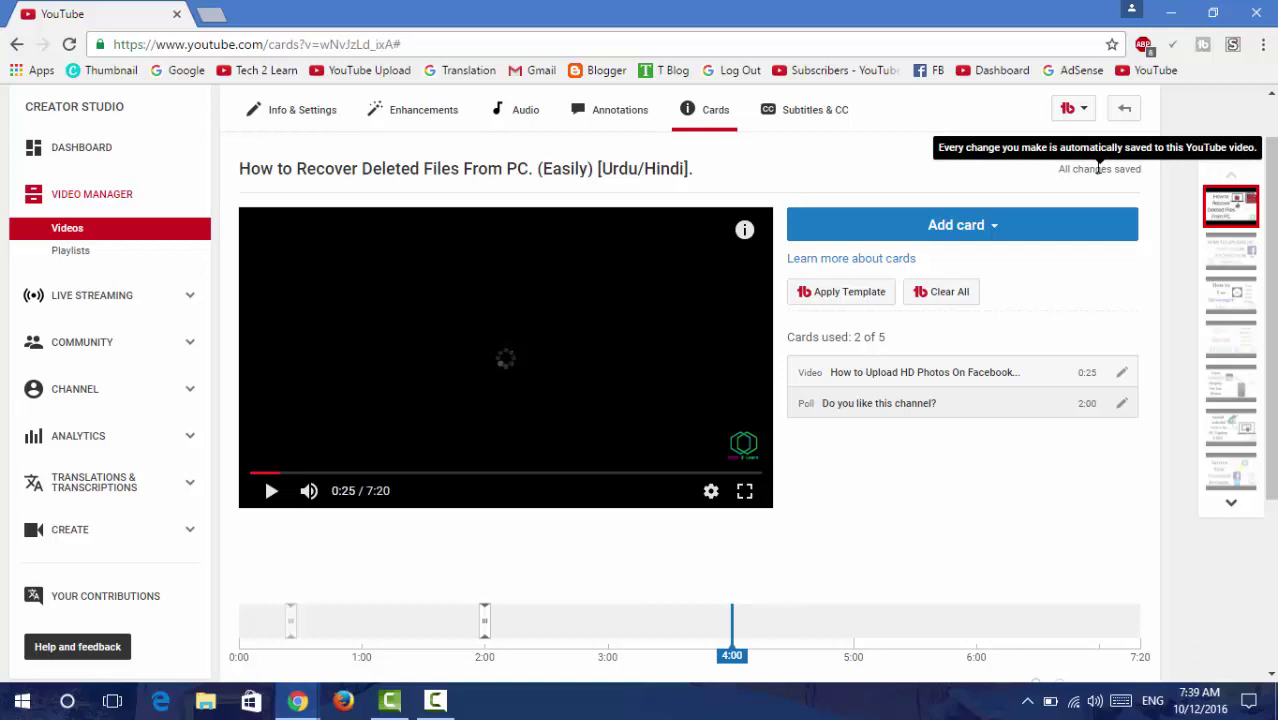
left_click(1171, 13)
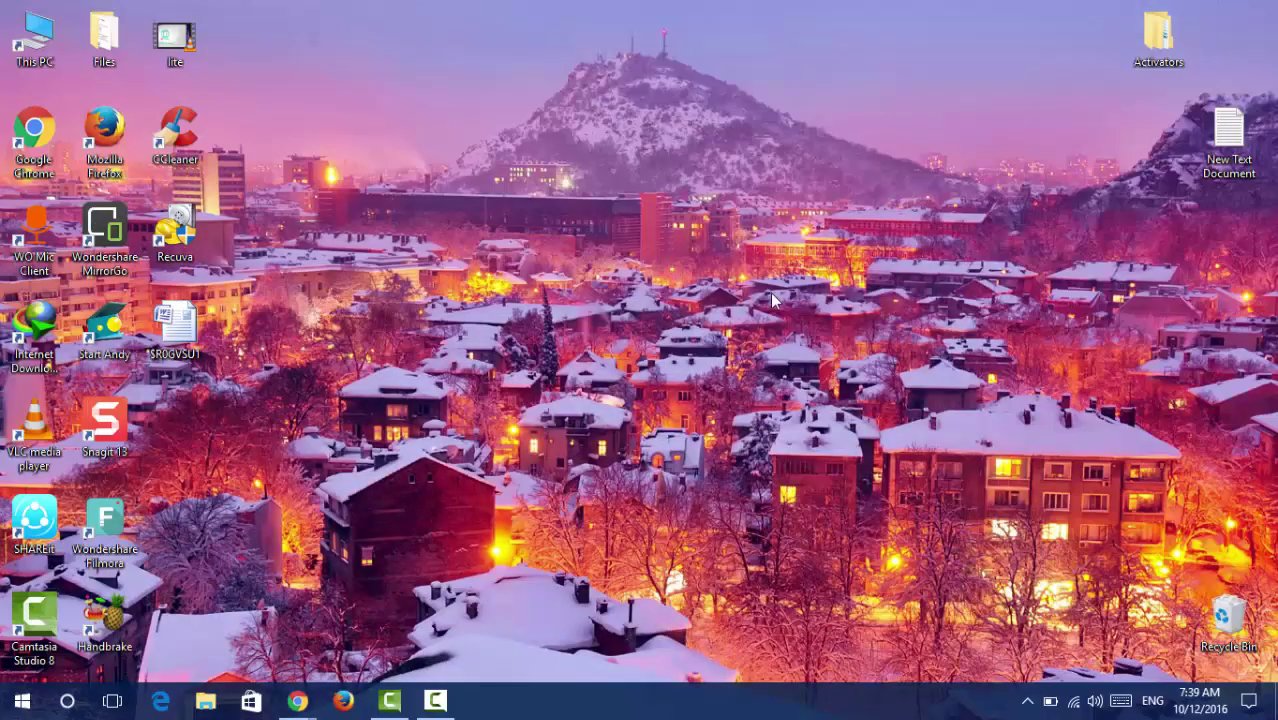
- Switch to the other Chrome window, view the Tech 2 Learn and Learning Juction channel pages, and minimize the window
mouse_move(313, 706)
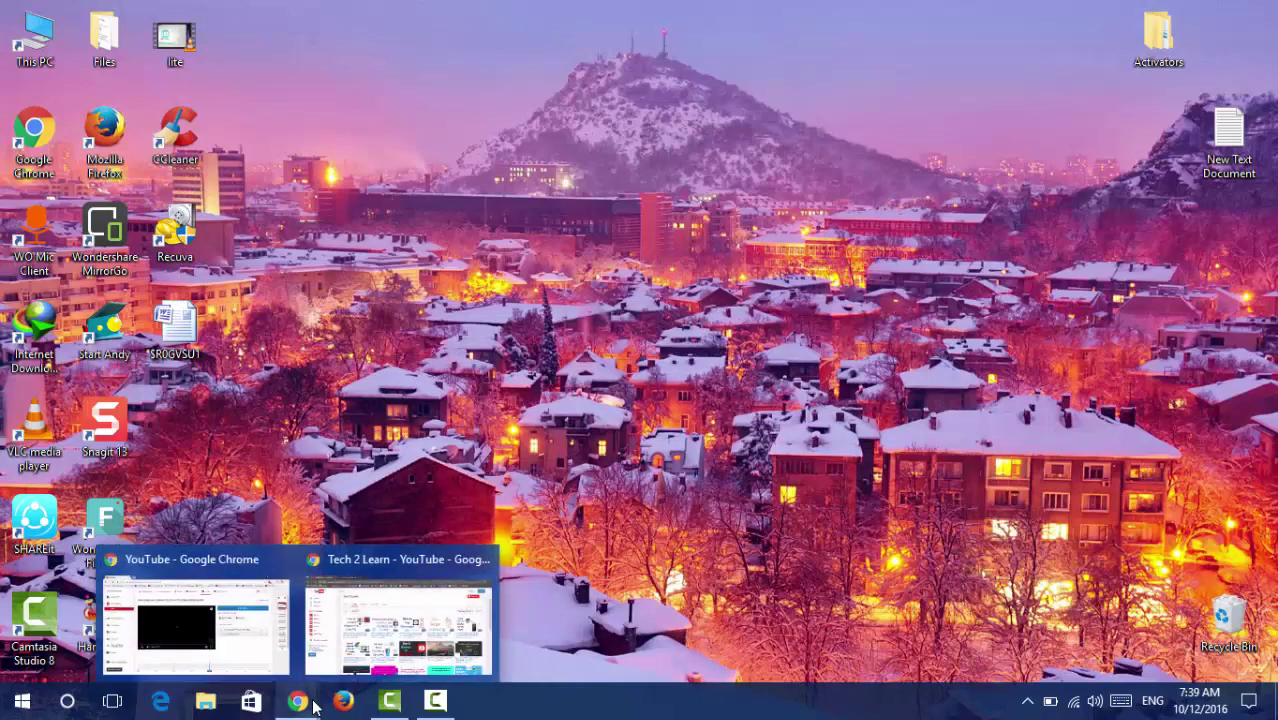
left_click(328, 635)
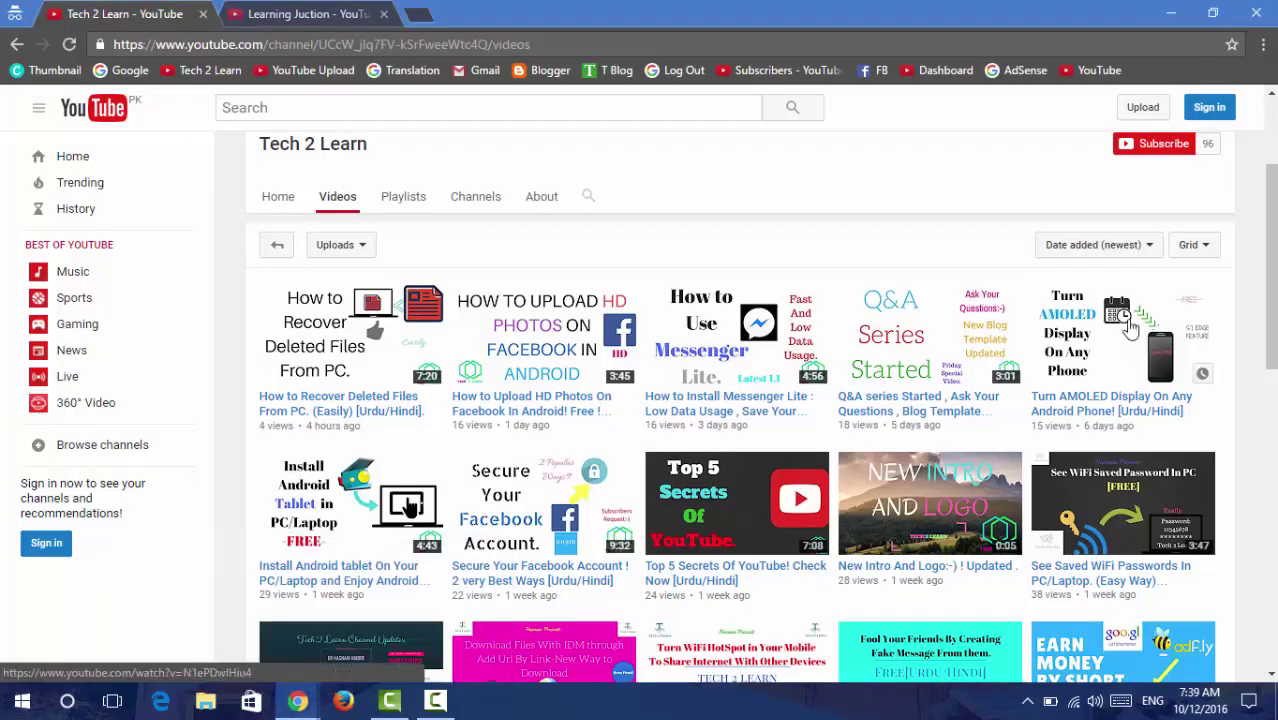
scroll(1270, 260, "up", 2)
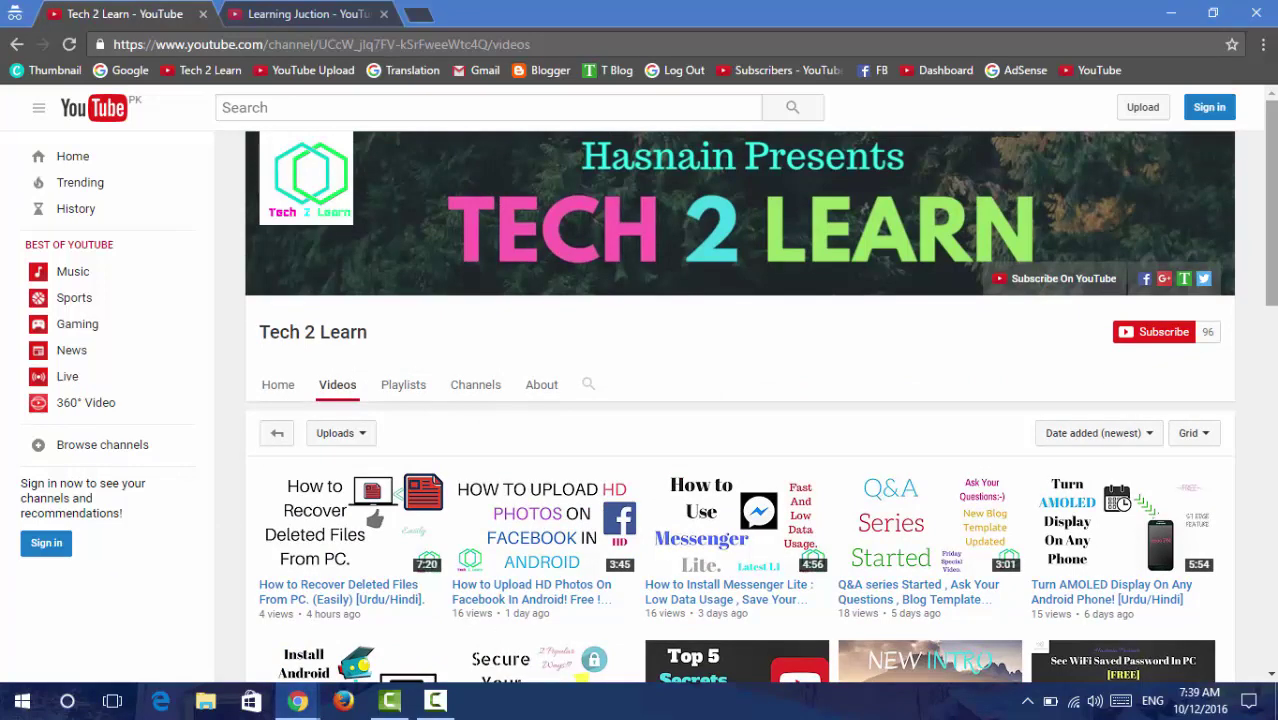
left_click(295, 10)
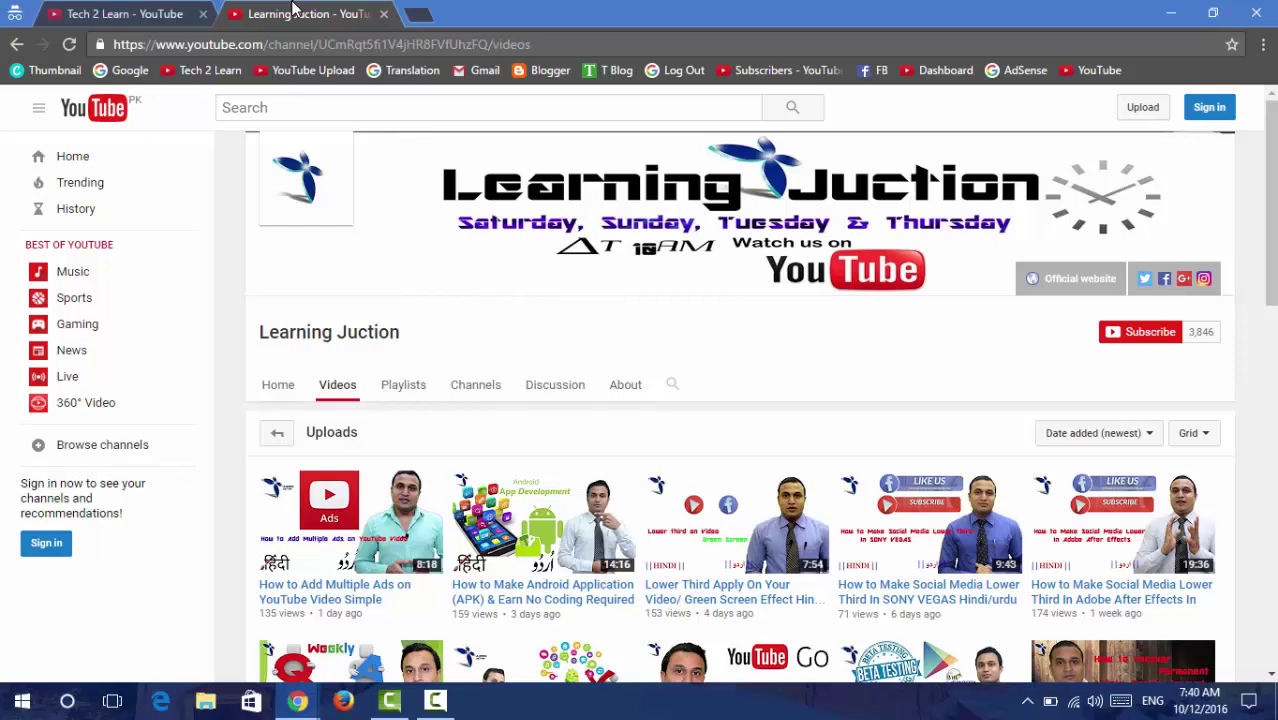
key("alt+space")
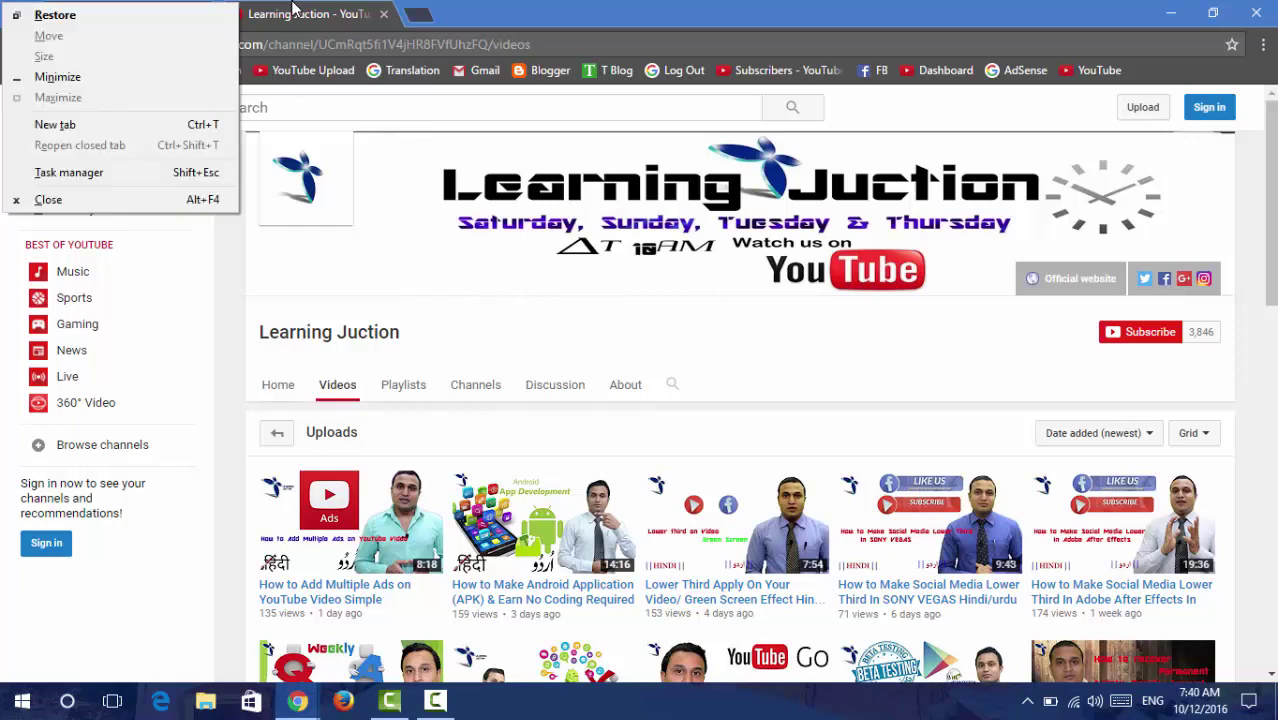
key("n")
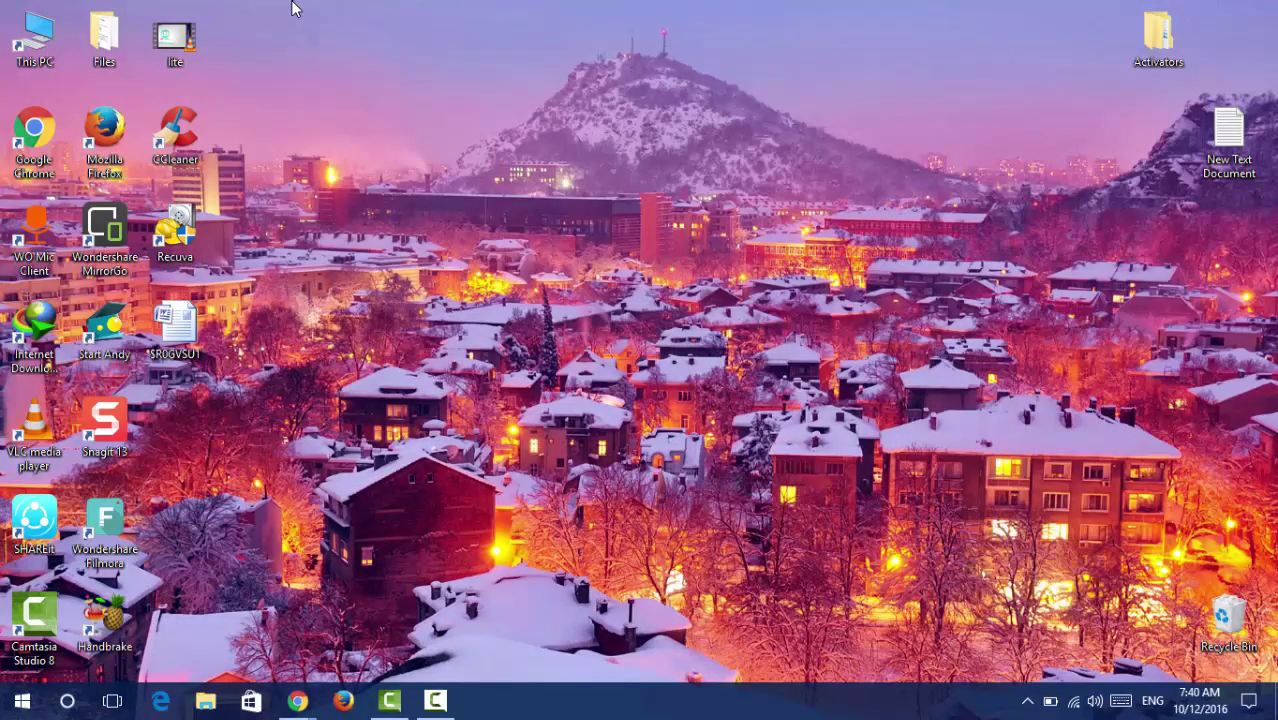